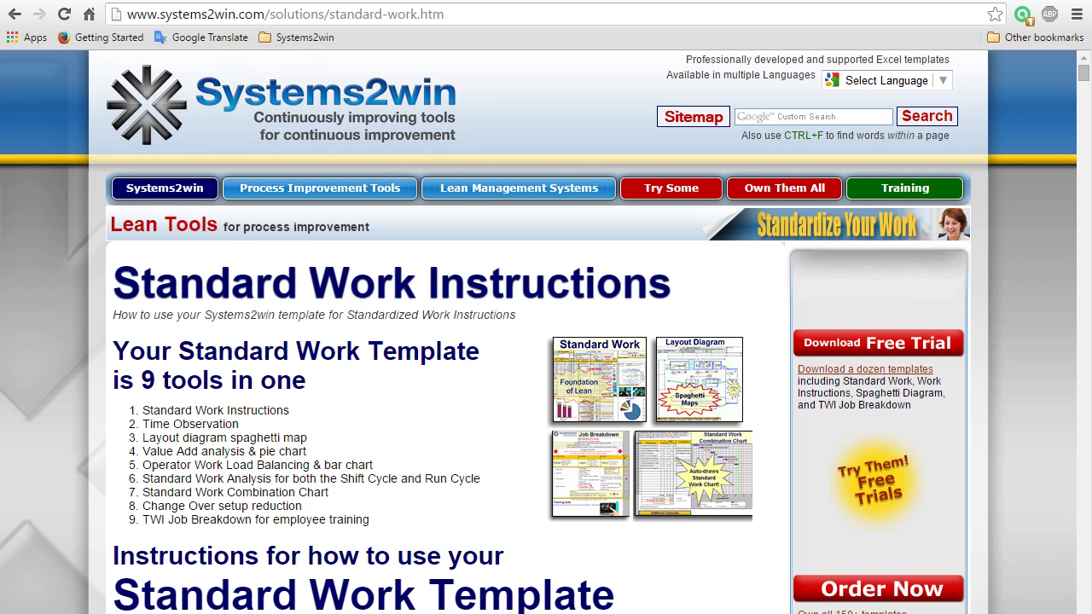
Jump to the Standard Work Analysis section and read down to Shift Cycle Analysis.
scroll(546, 333, down, 3)
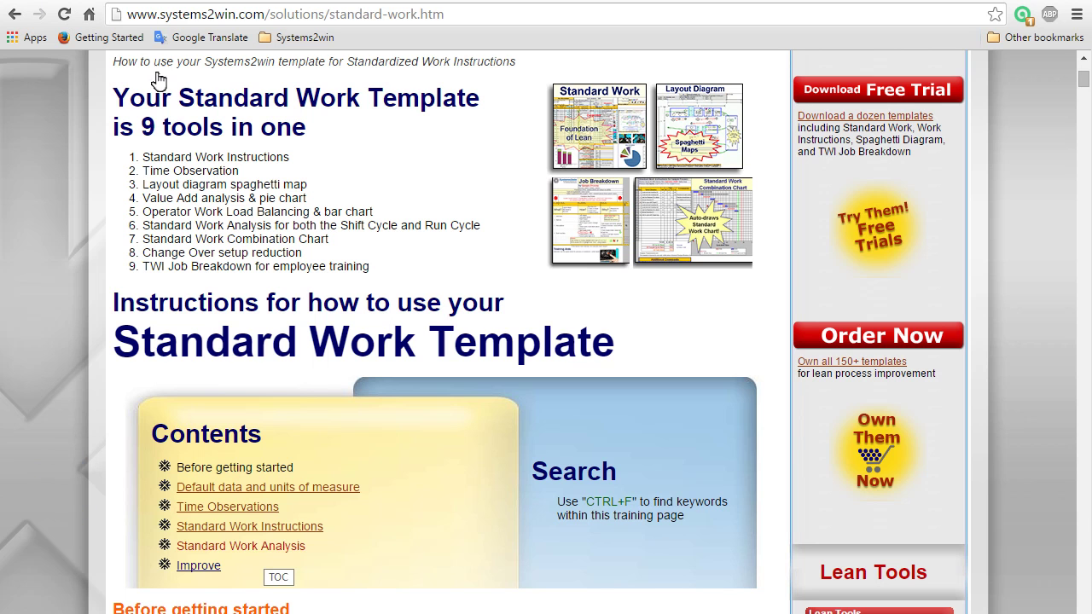
click(264, 547)
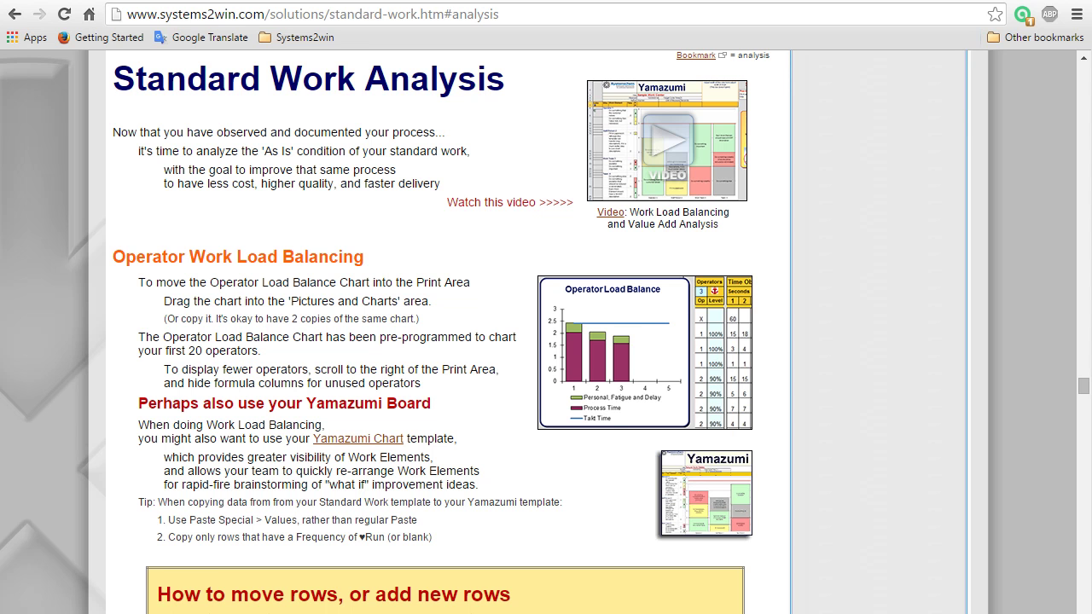
scroll(546, 341, down, 7)
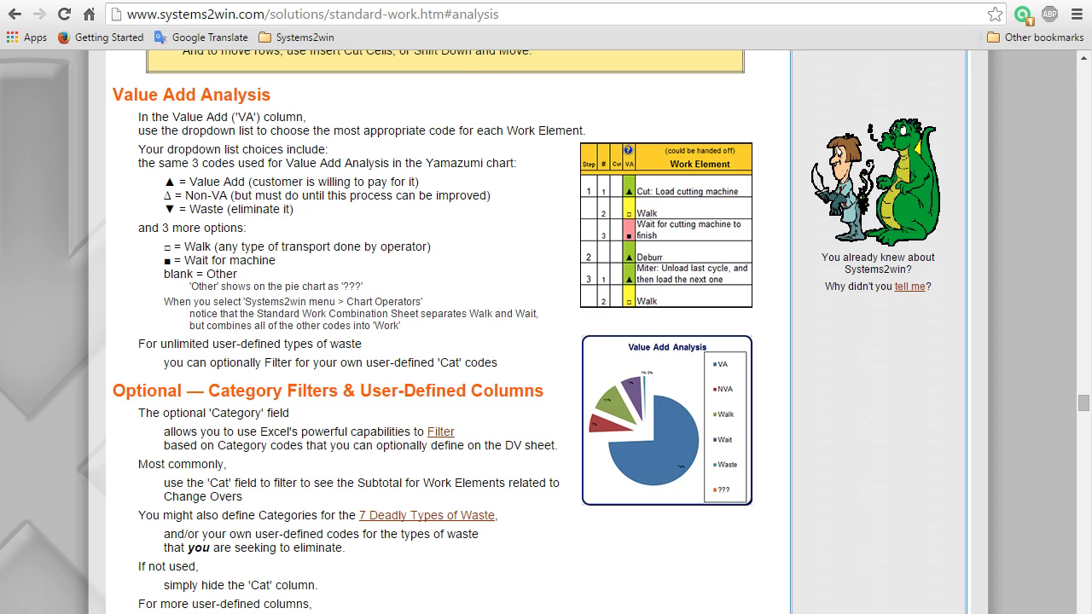
scroll(546, 341, down, 5)
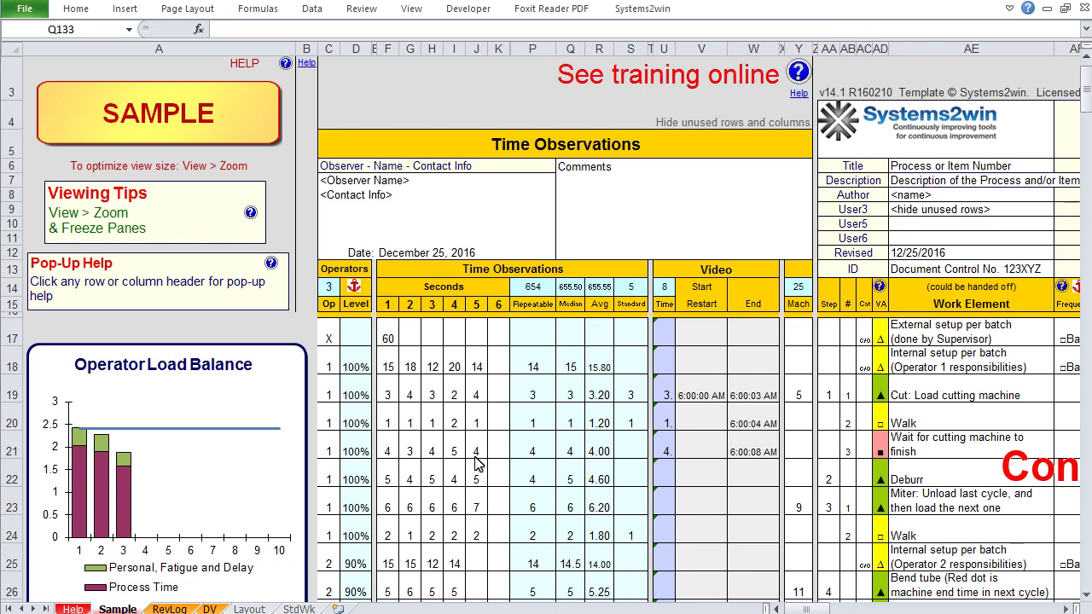
Hide columns Q through W and scroll down to the Cycle Analysis near row 117.
drag(569, 49, 754, 40)
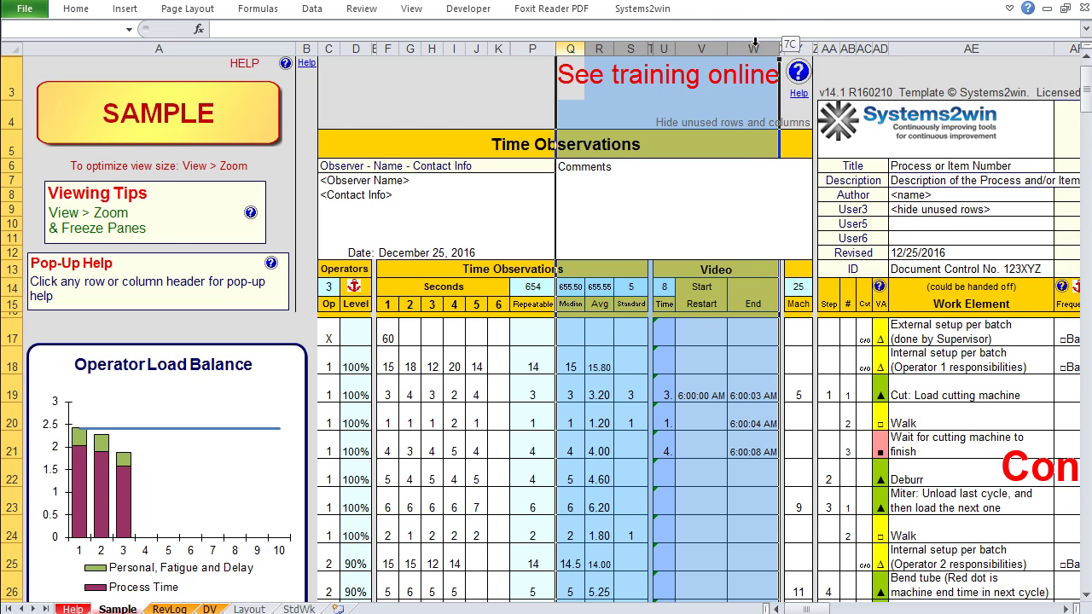
right_click(754, 40)
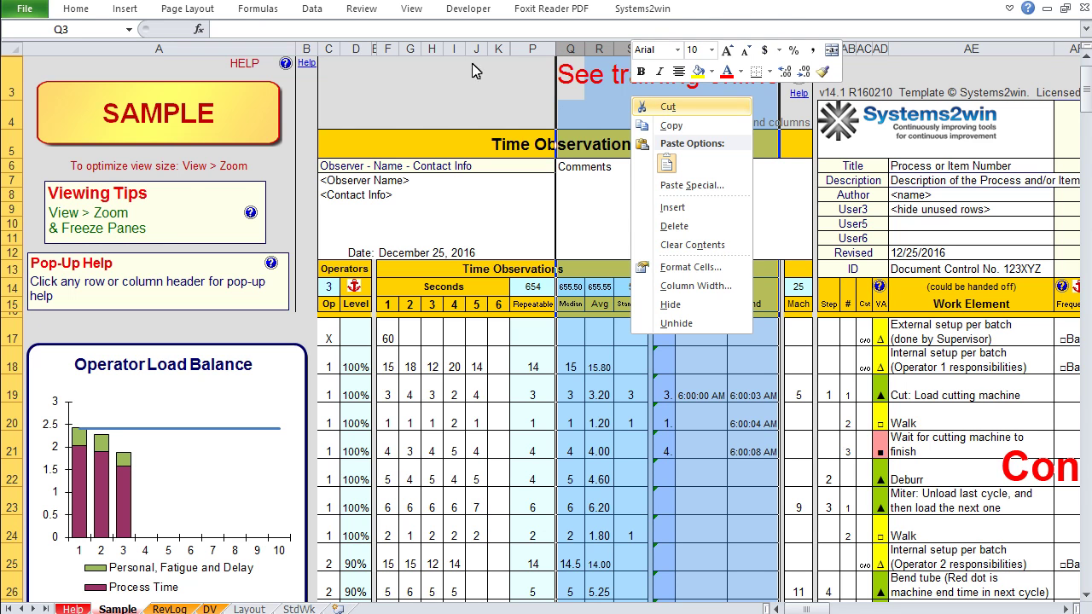
click(673, 310)
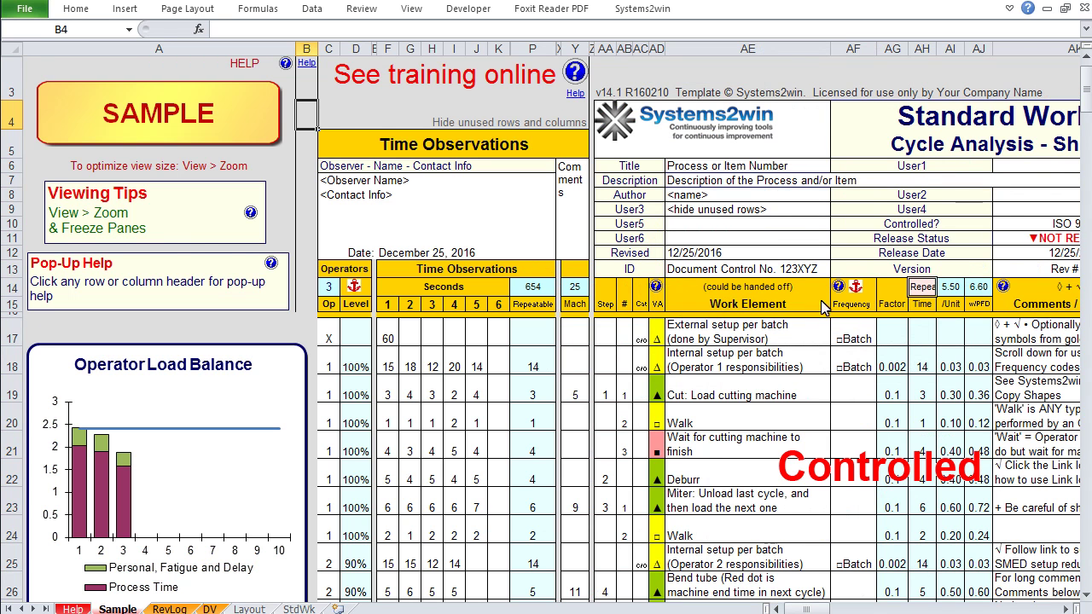
drag(1084, 117, 1085, 223)
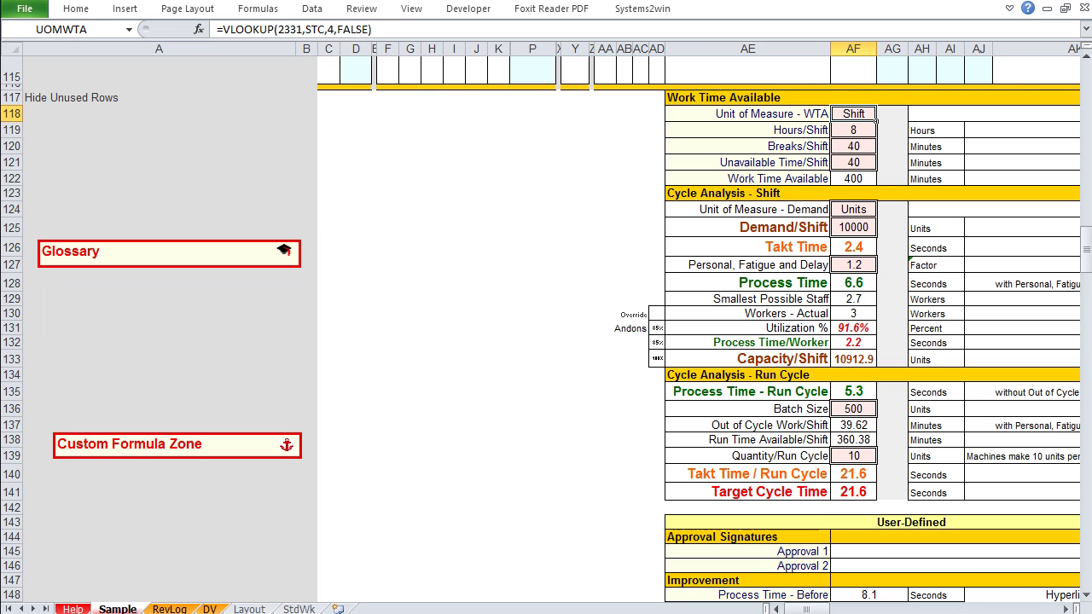
scroll(546, 328, right, 5)
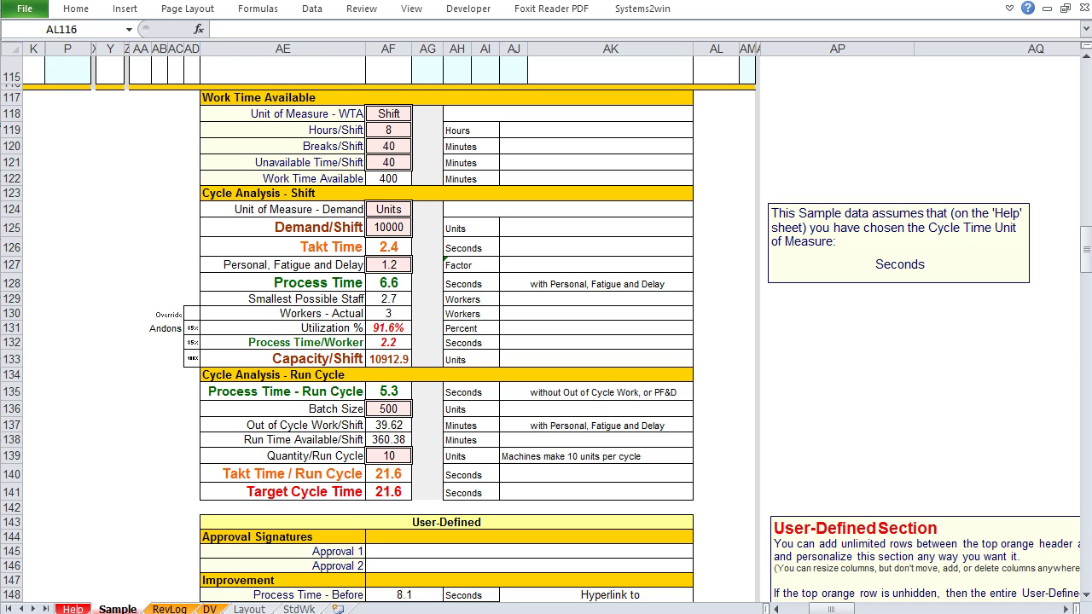
Replace the work-time unit formula in AF118 with 'Batch Cycle'.
click(388, 113)
drag(372, 29, 218, 29)
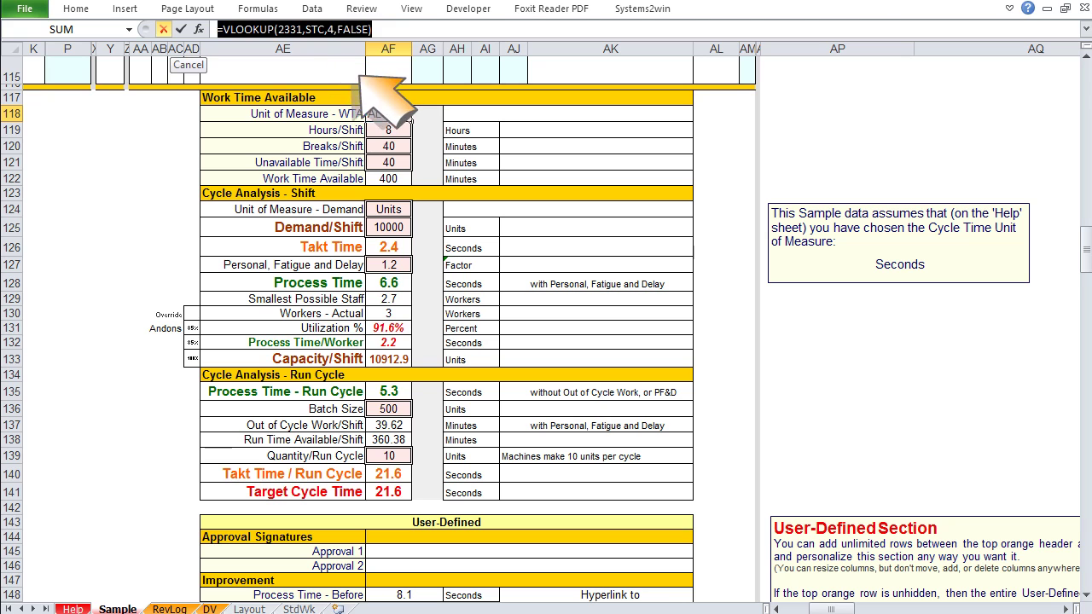
text(Batch C)
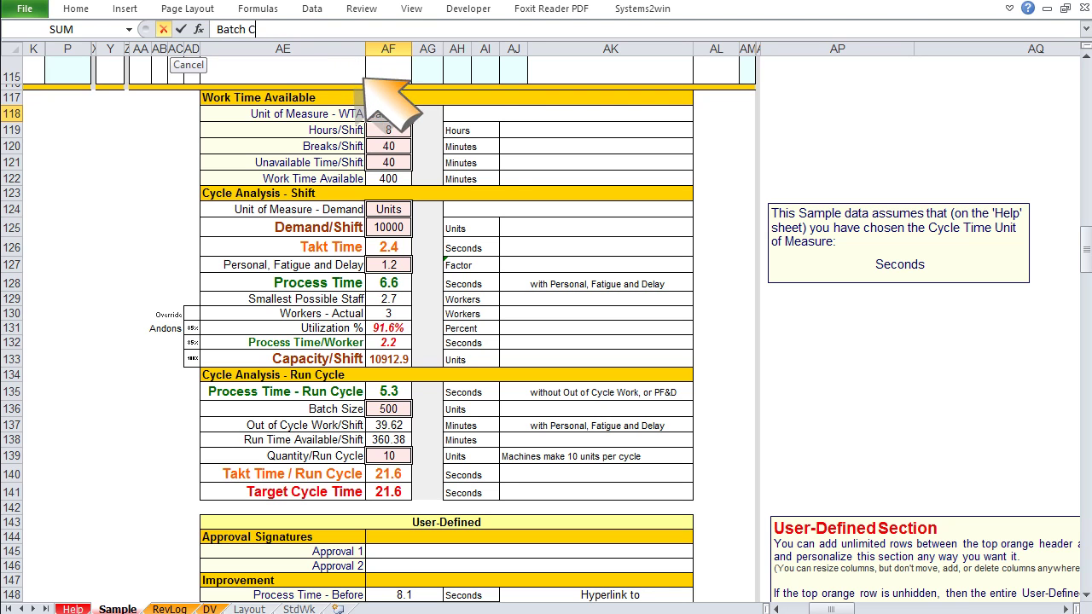
text(ycle)
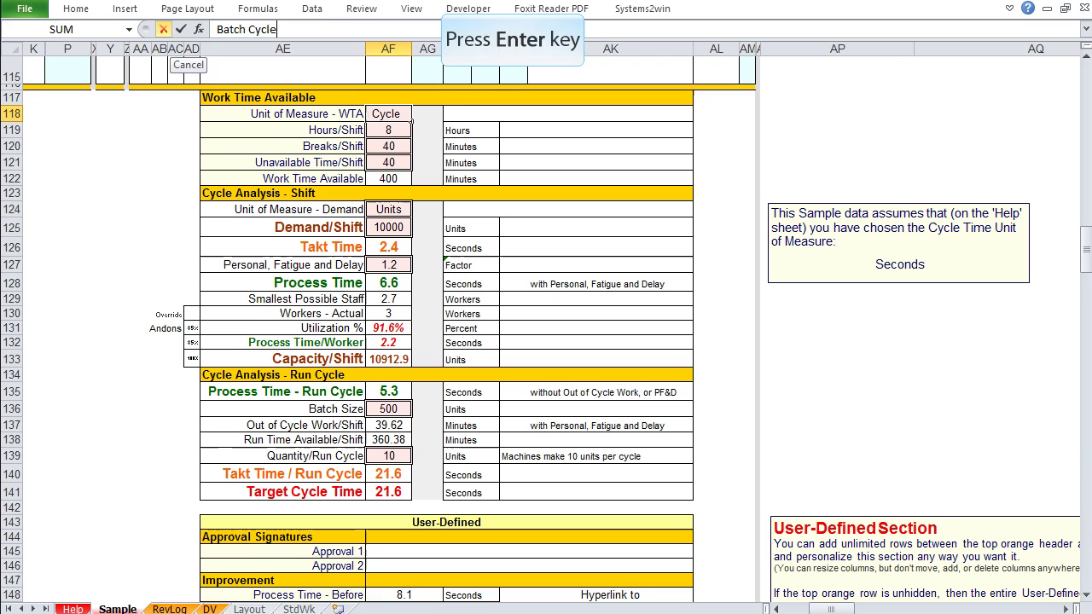
key(Return)
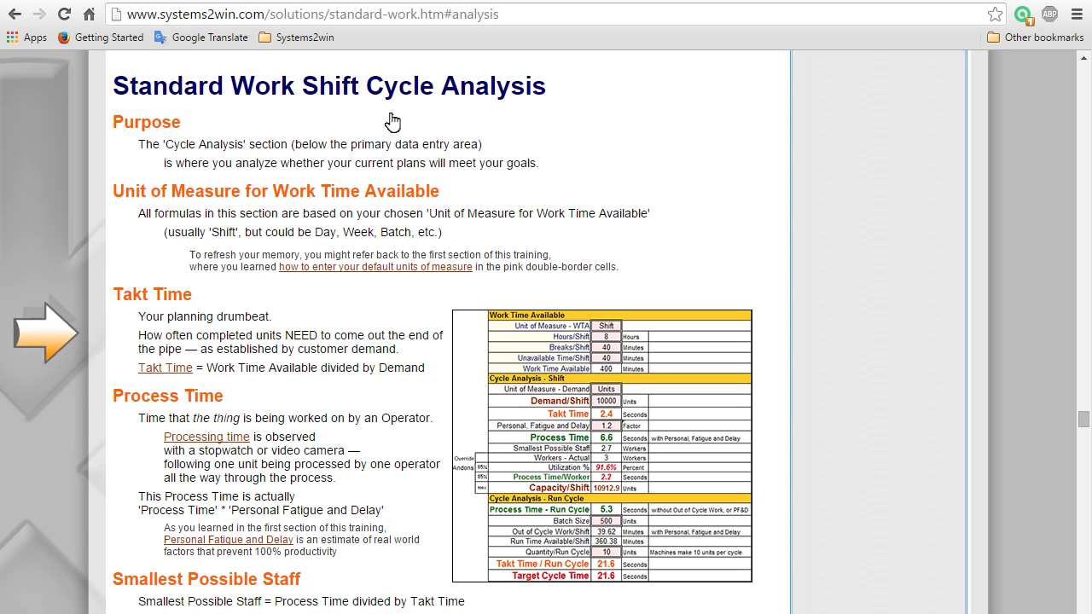
Follow the Takt Time definition link on the training page.
click(178, 372)
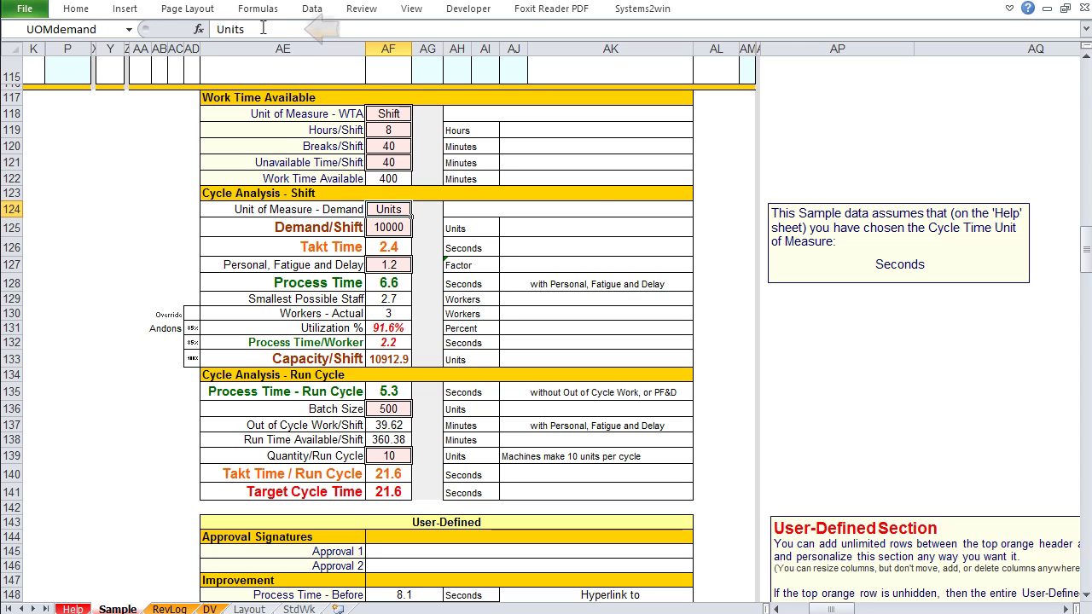
double_click(230, 29)
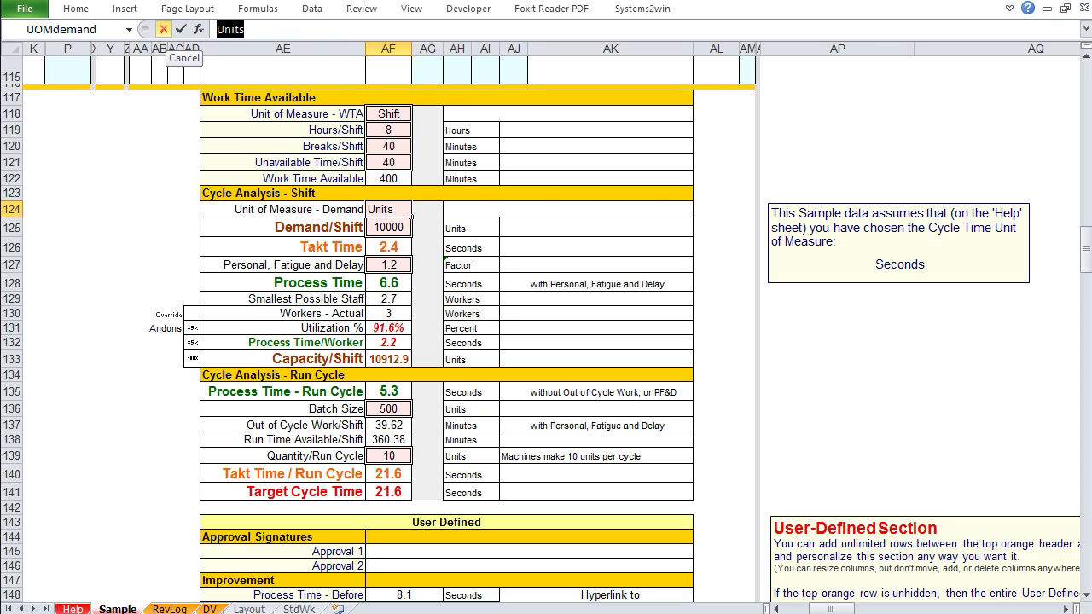
text(Widgets)
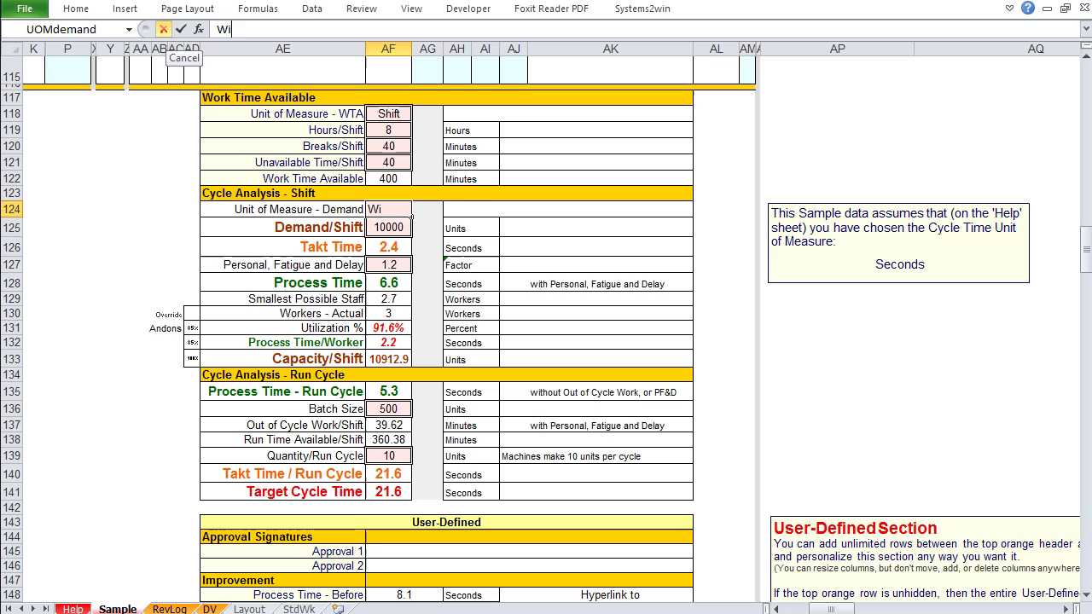
click(181, 29)
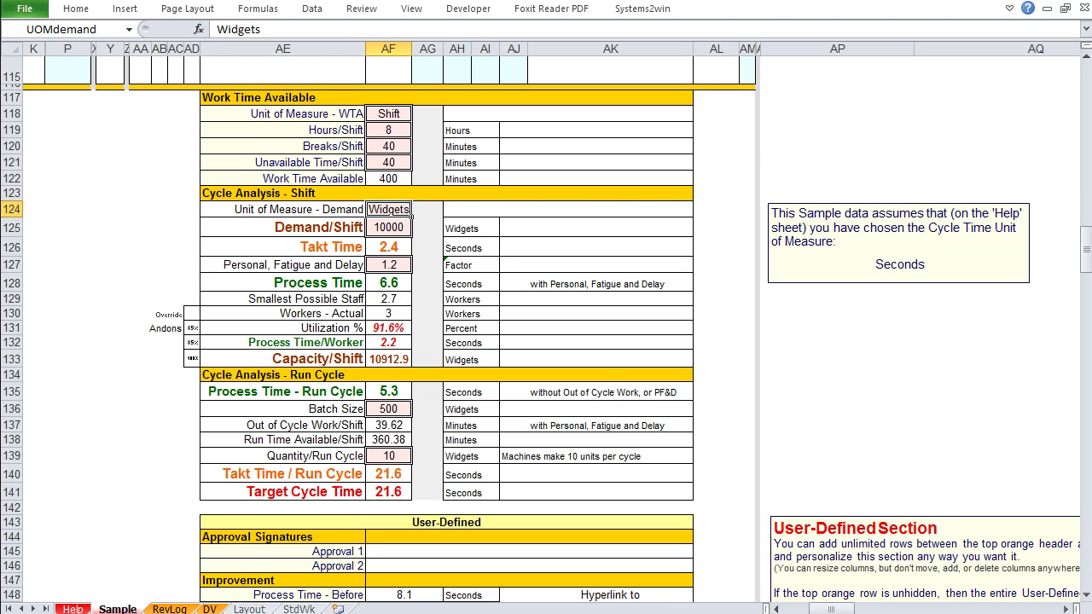
click(837, 146)
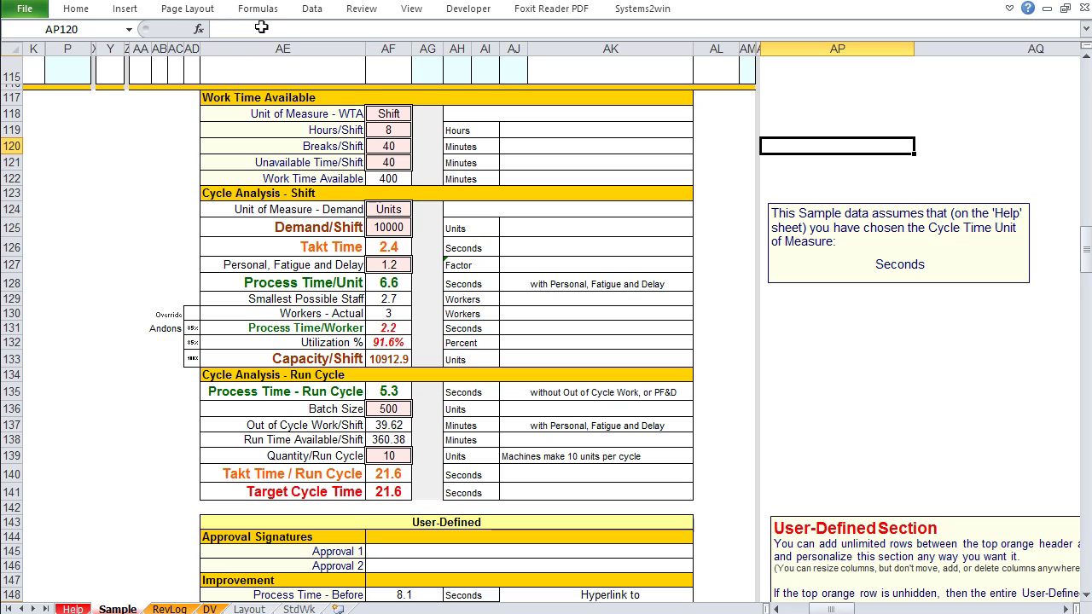
Display the pop-up notes for Process Time/Unit (AE128) and the w/PFD header (AJ15).
click(316, 285)
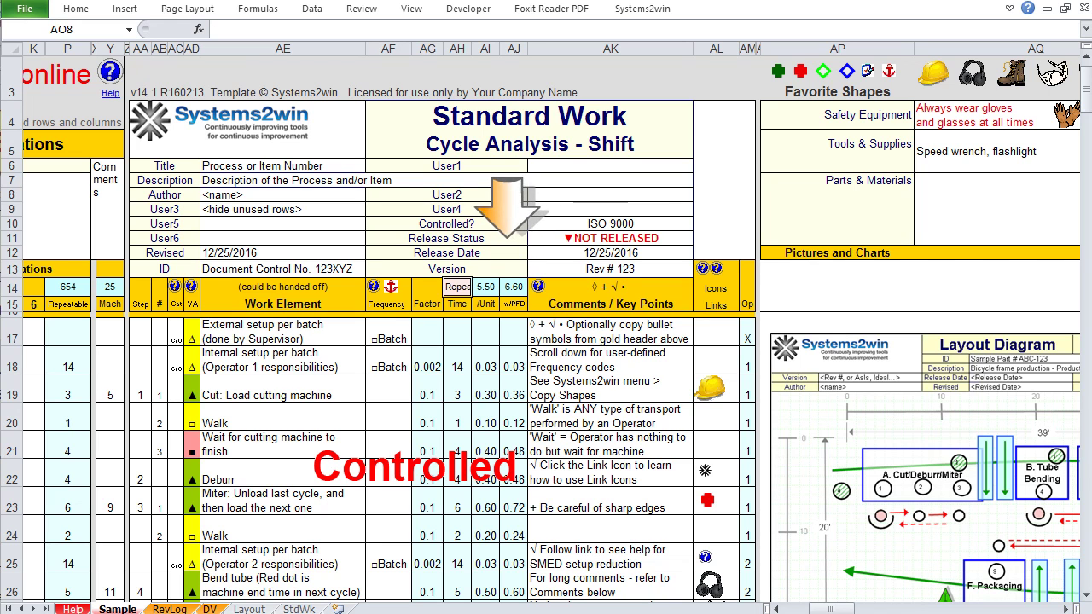
click(514, 303)
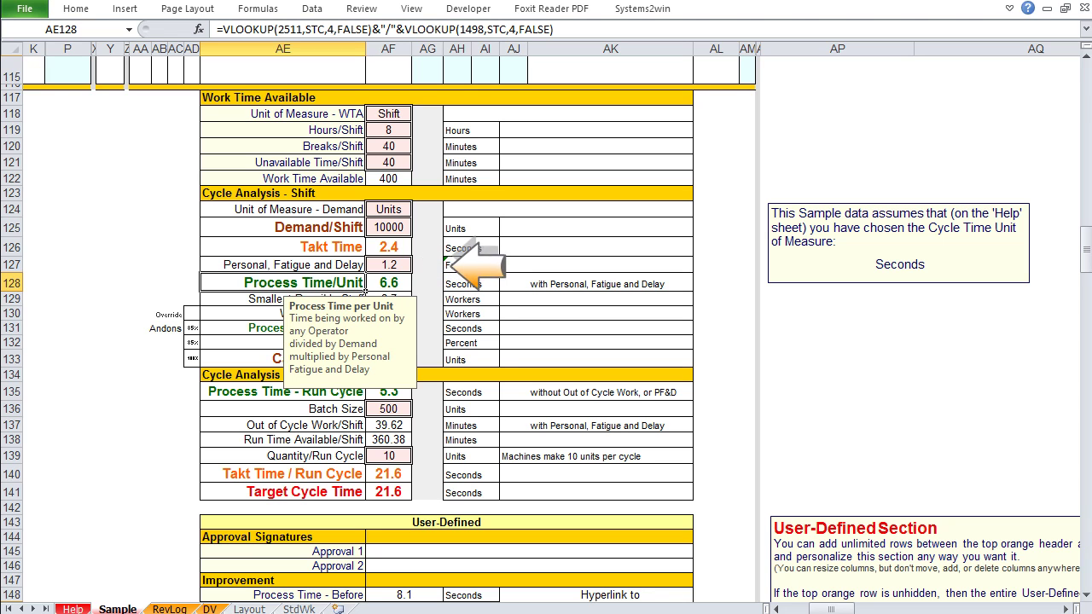
Read the Personal, Fatigue and Delay note and change its factor from 1.2 to 1.
click(283, 264)
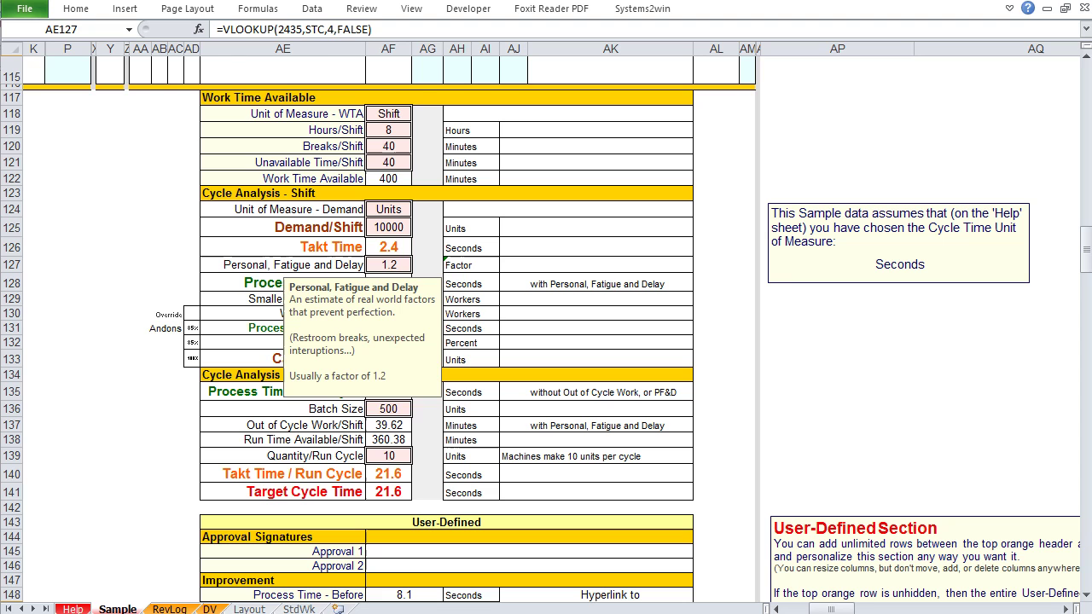
click(726, 266)
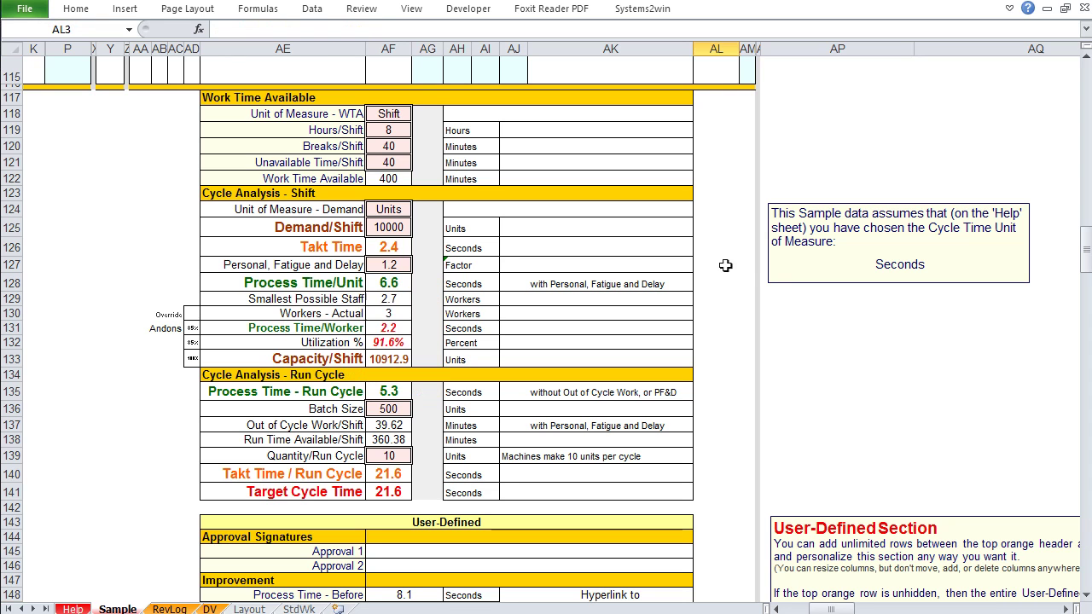
click(392, 265)
key(Delete)
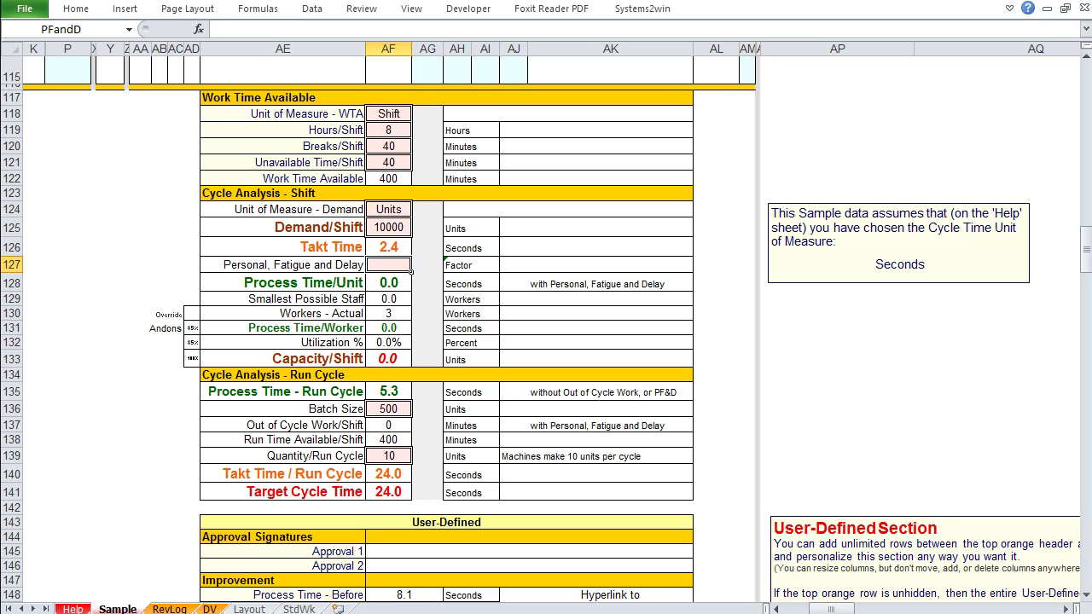
text(1)
Hide the Personal, Fatigue and Delay row 127 and column AJ.
right_click(11, 265)
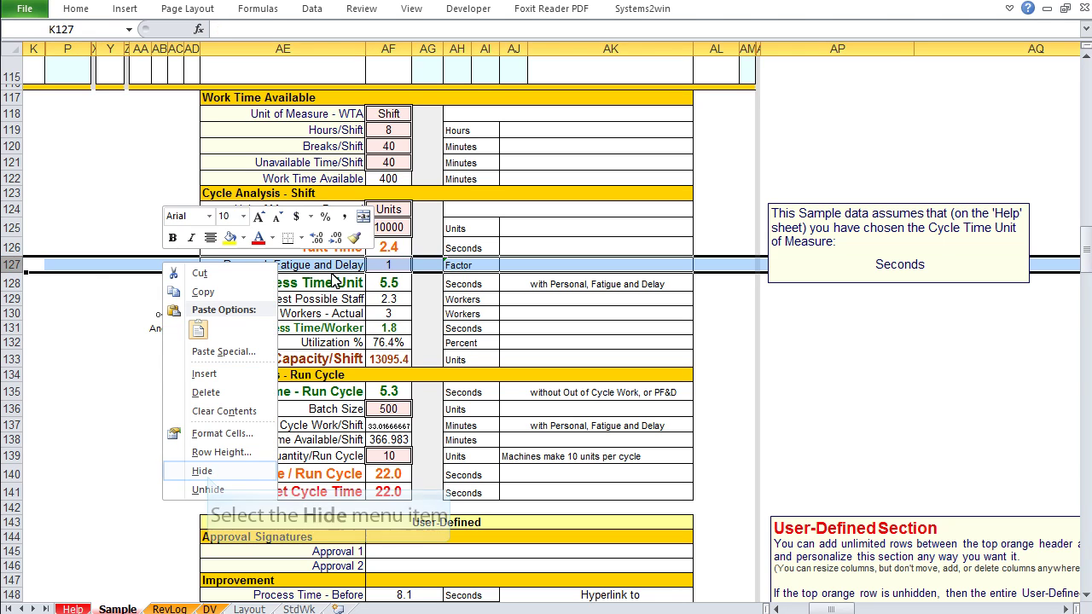
click(205, 471)
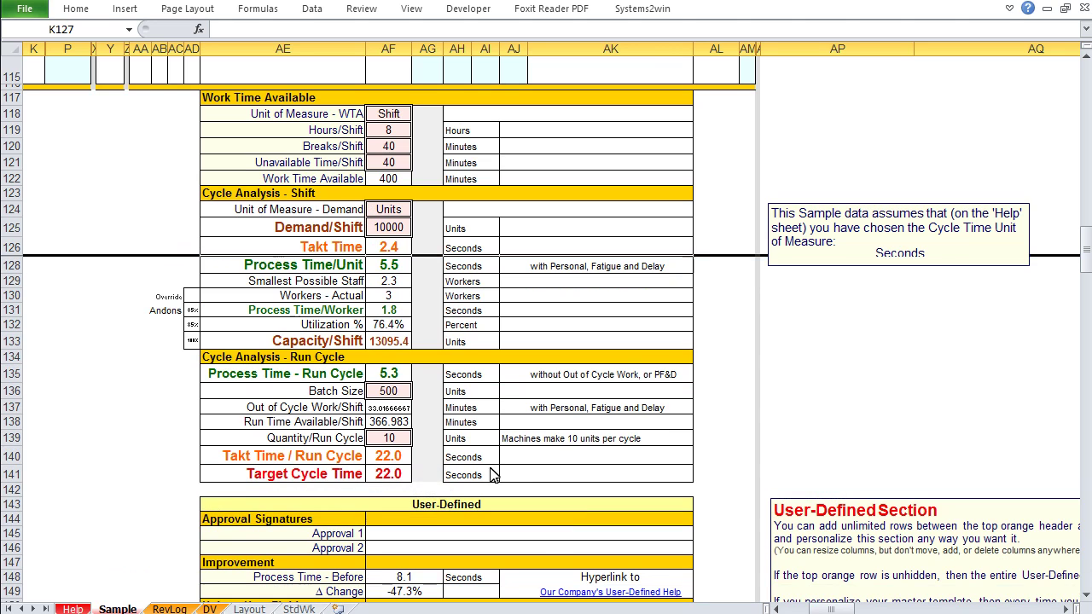
drag(1087, 253, 1087, 59)
right_click(513, 48)
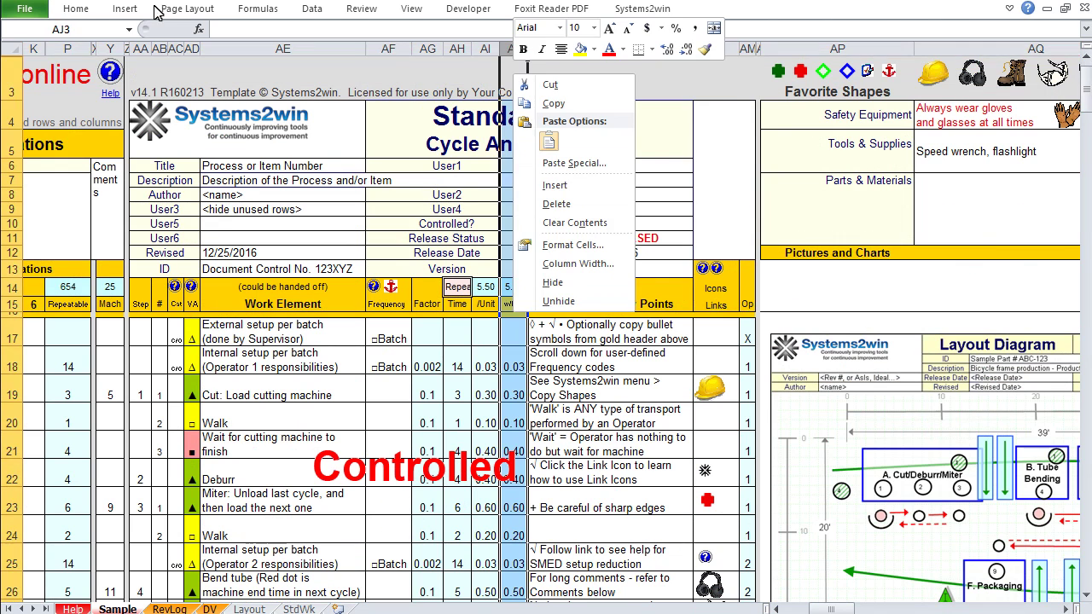
click(553, 285)
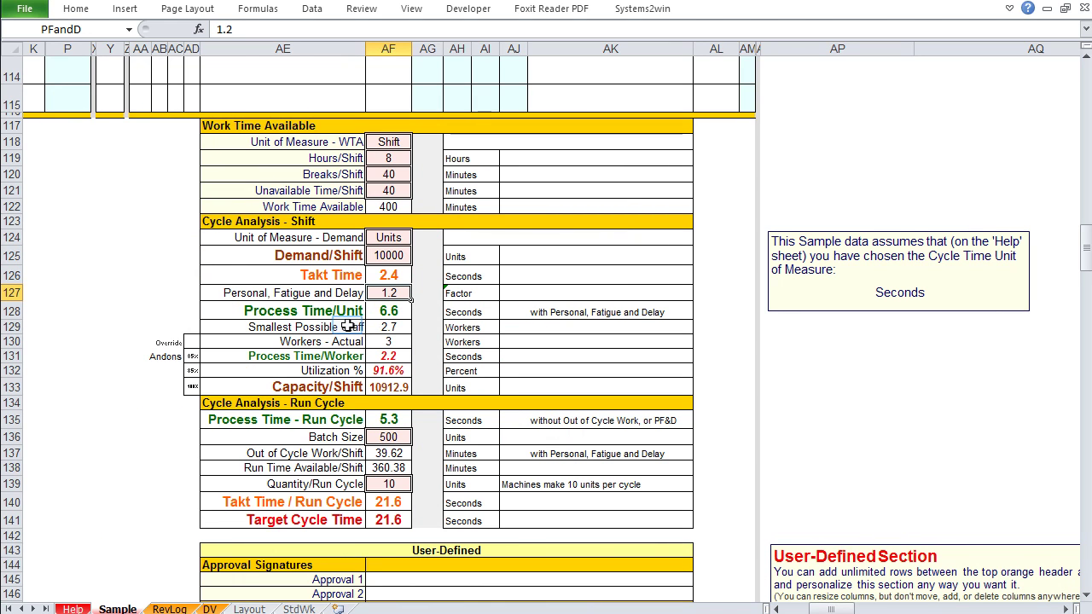
click(347, 327)
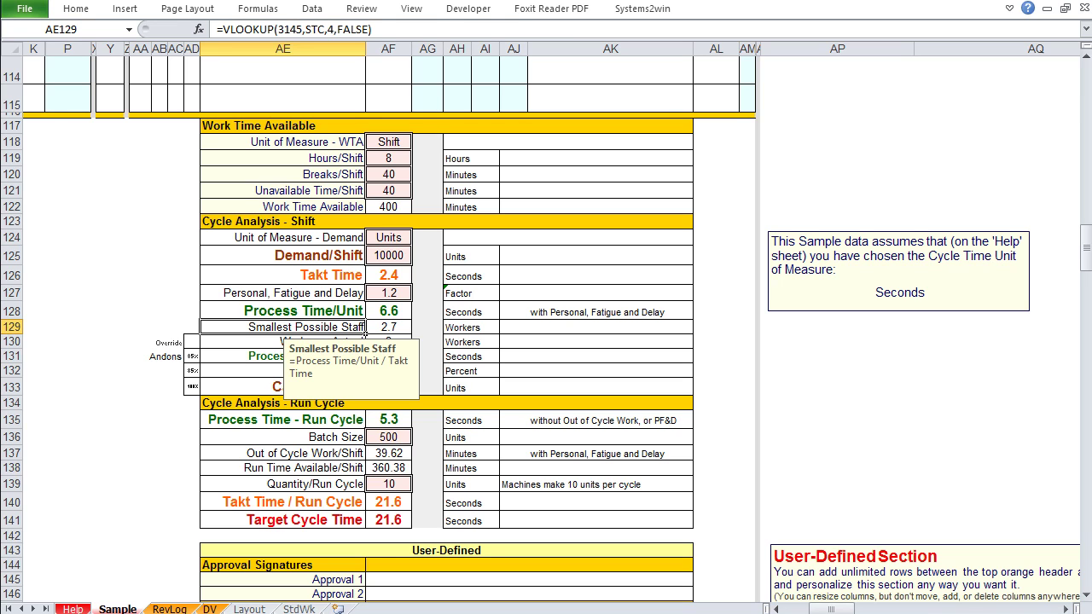
click(282, 341)
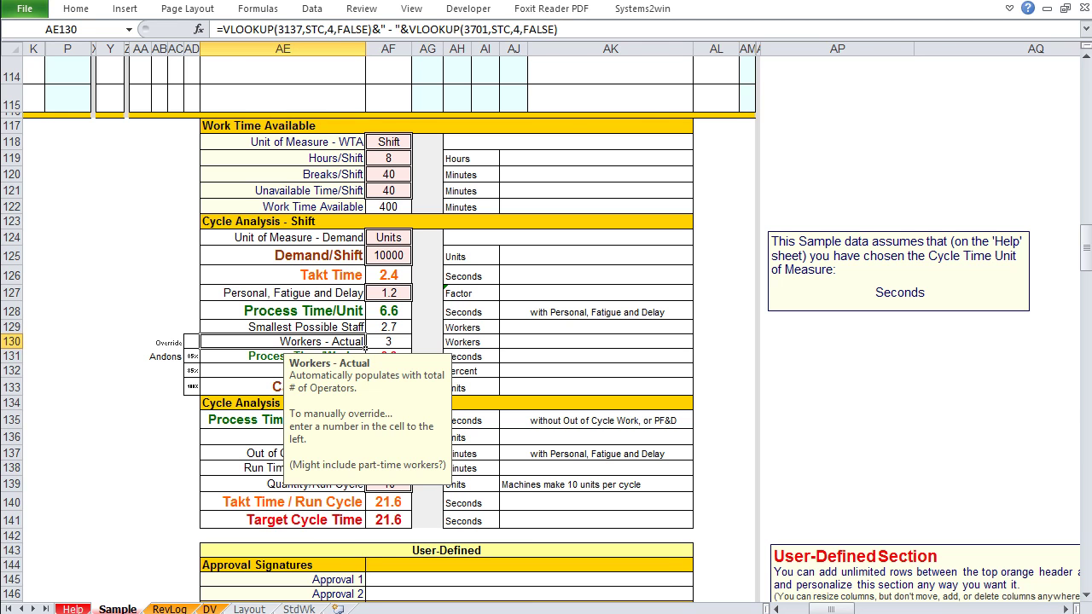
key(ctrl+Home)
Check the Workers - Actual formula, then enter an override of 4 workers in AD130.
click(401, 347)
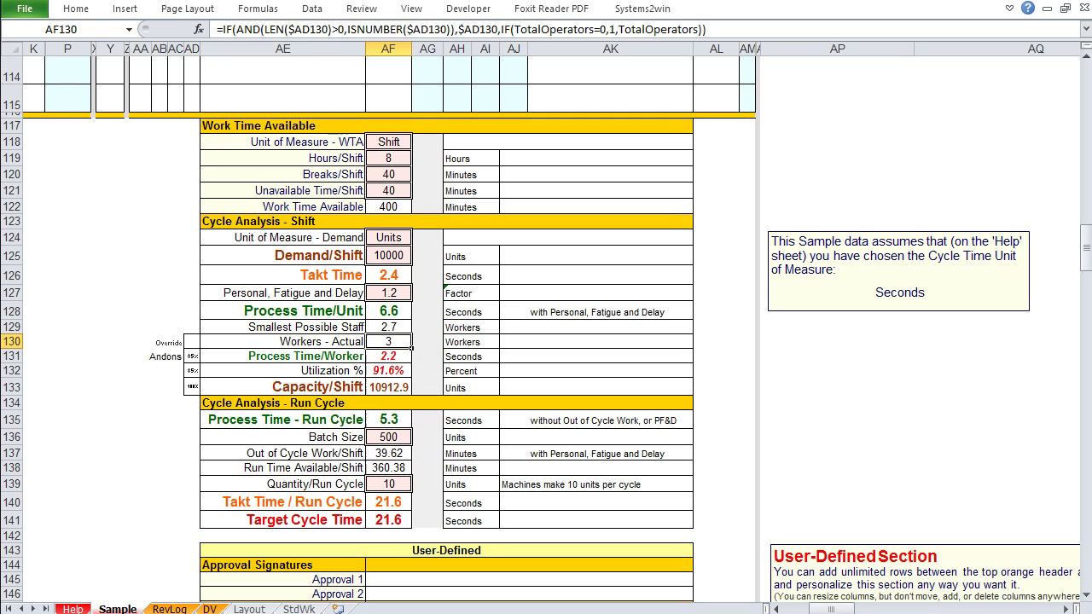
click(191, 341)
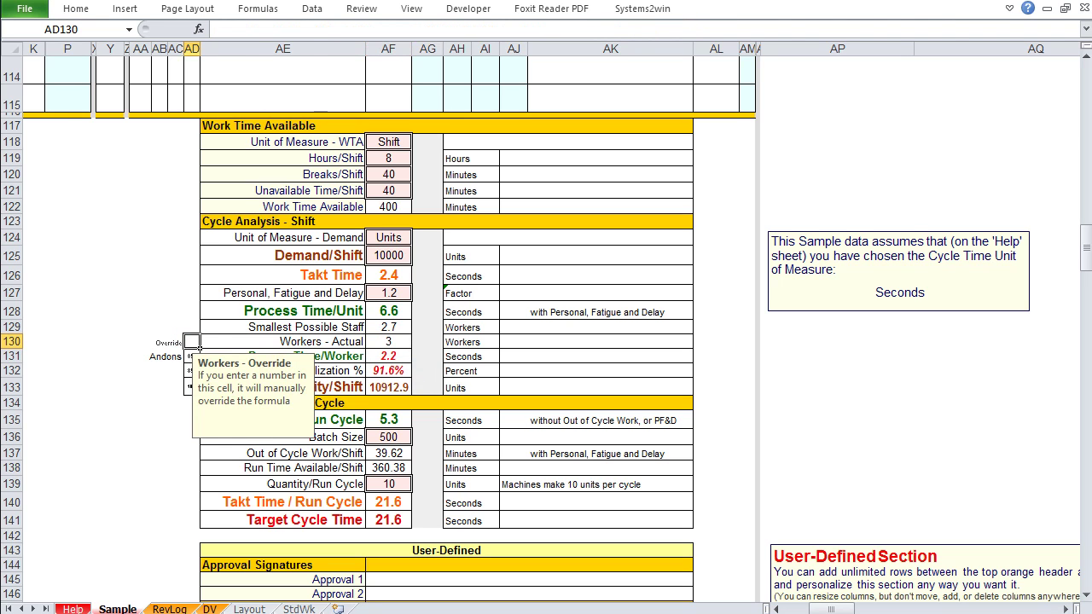
text(4)
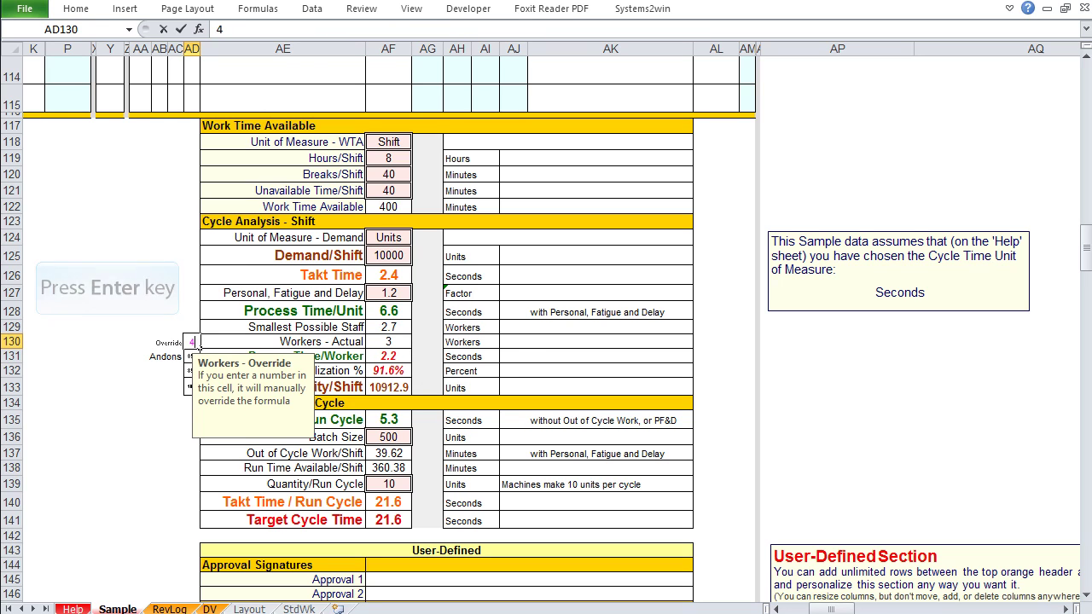
key(Return)
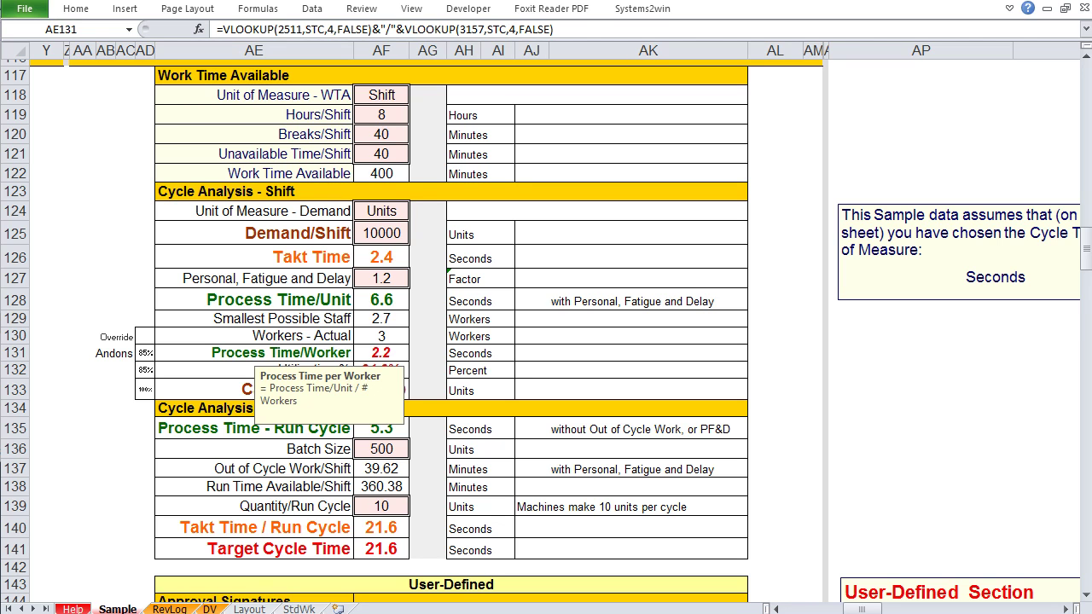
Read the input notes for the Andons thresholds and the Process Time andon threshold.
click(124, 353)
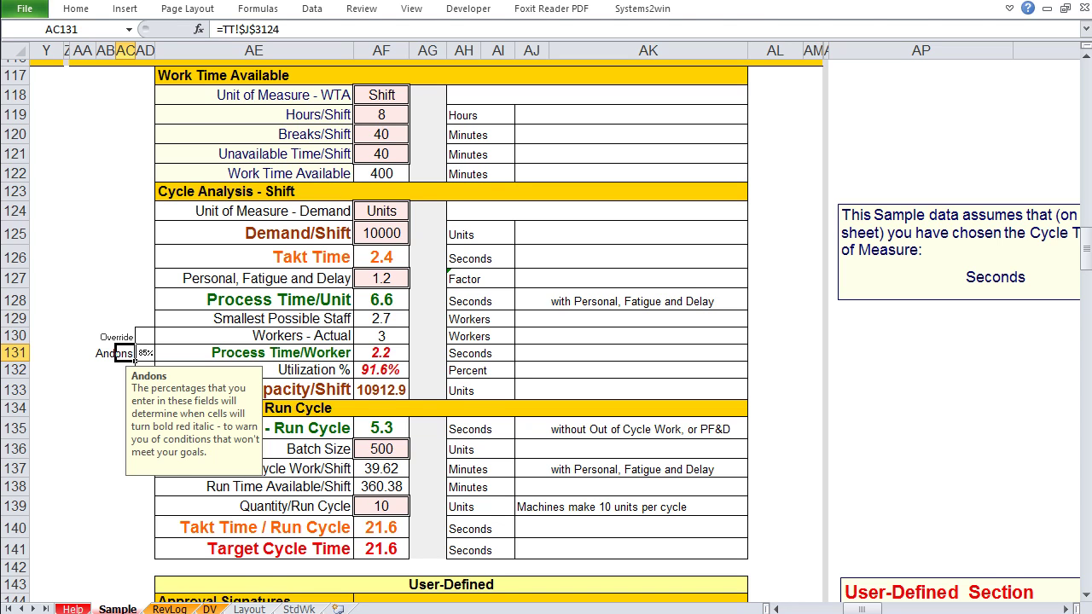
click(145, 352)
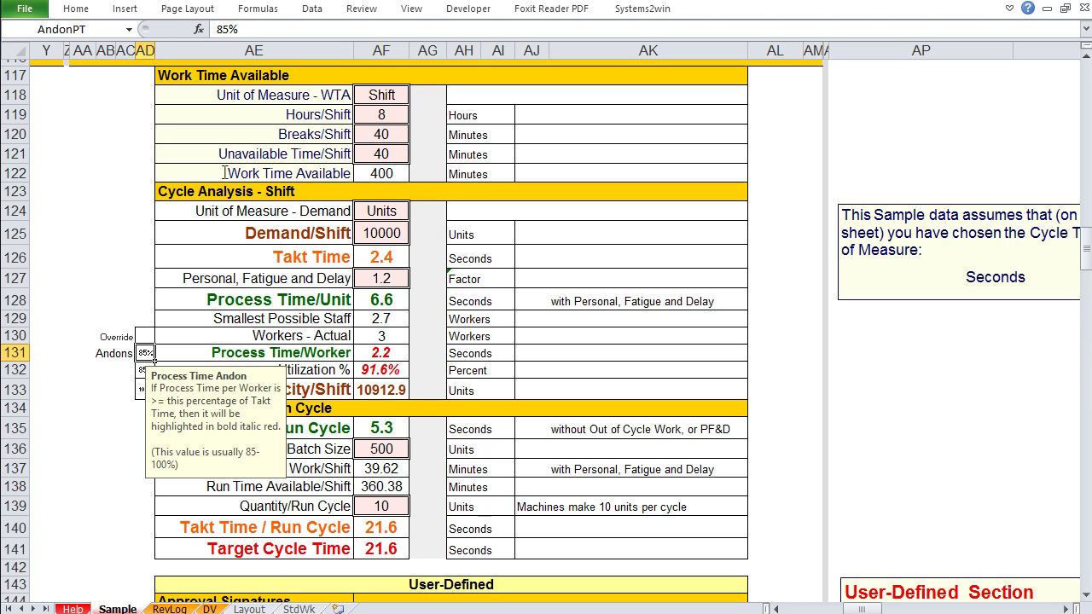
click(229, 29)
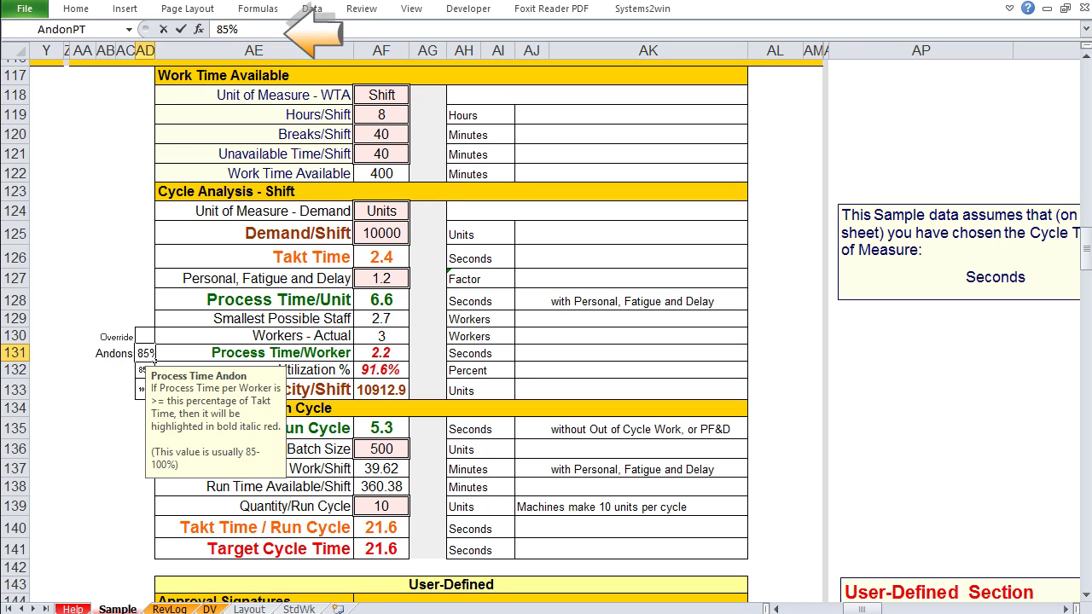
text(95%)
key(ctrl+Return)
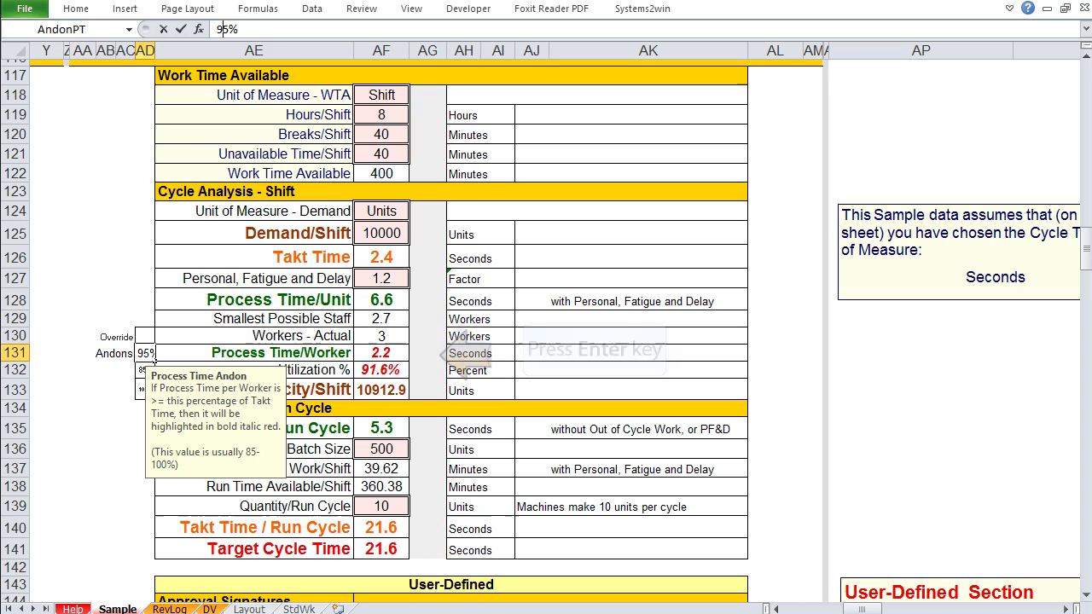
key(Return)
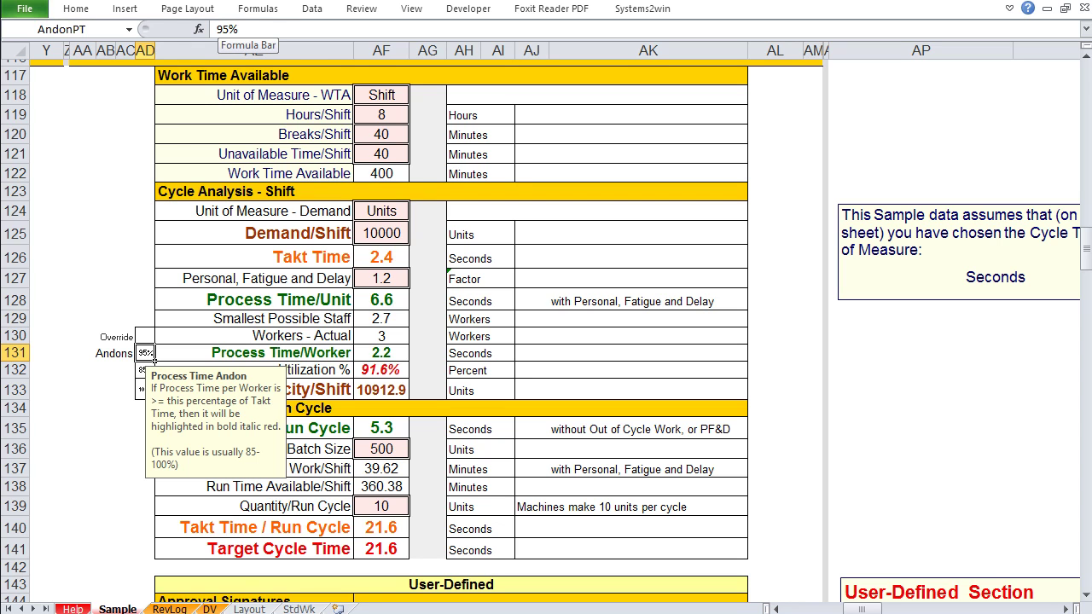
text(85)
key(Return)
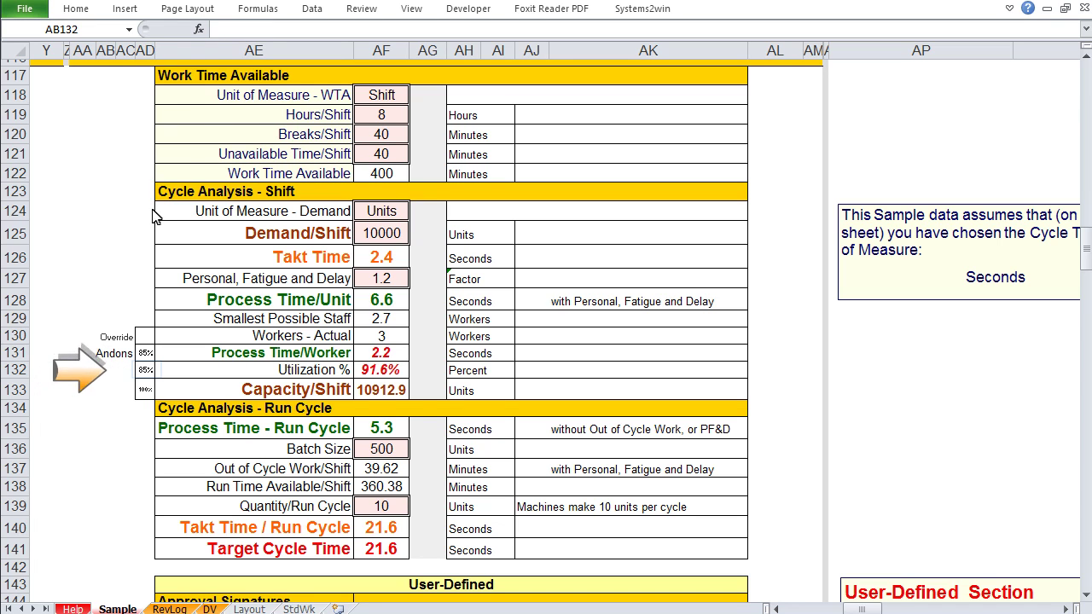
click(146, 372)
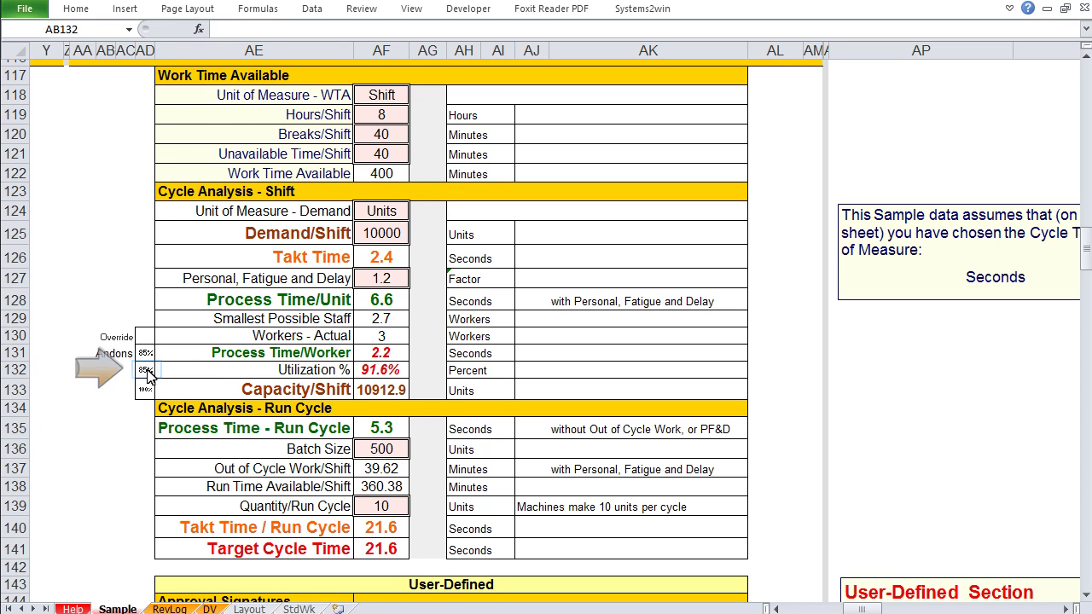
click(147, 372)
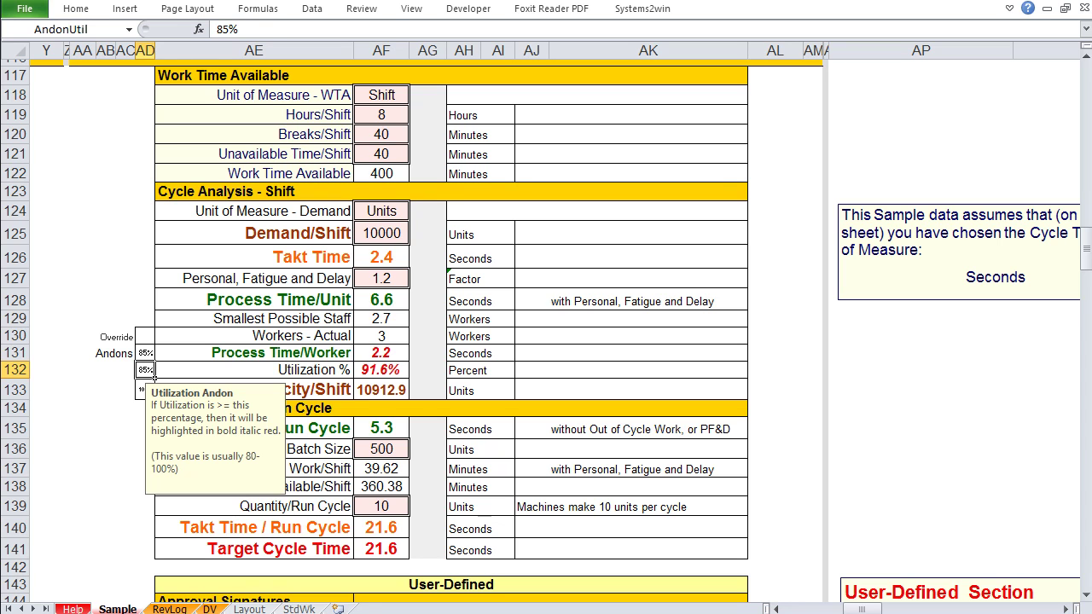
click(352, 375)
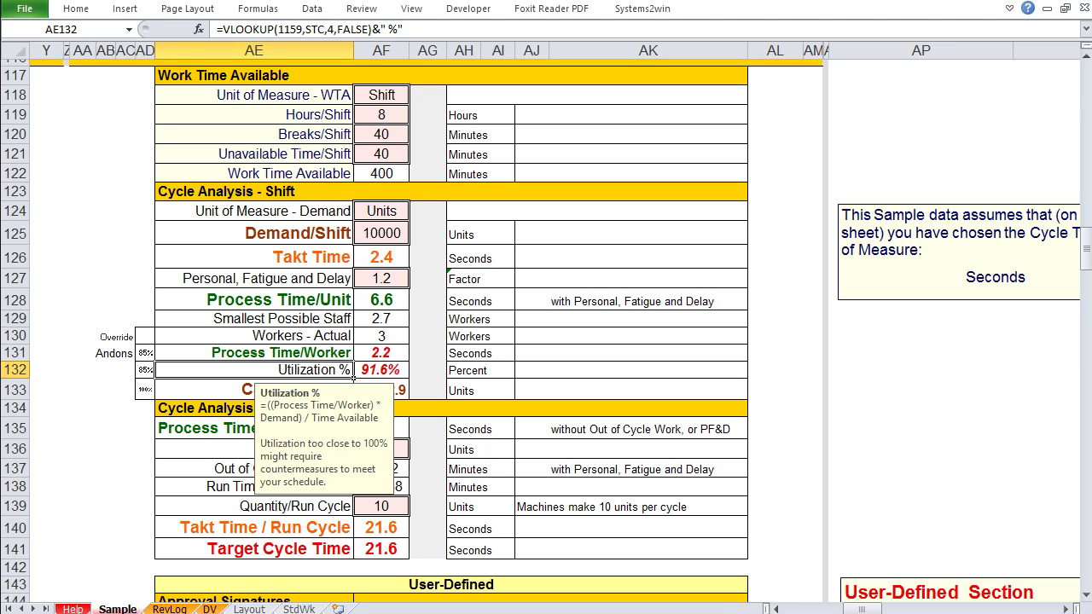
click(281, 389)
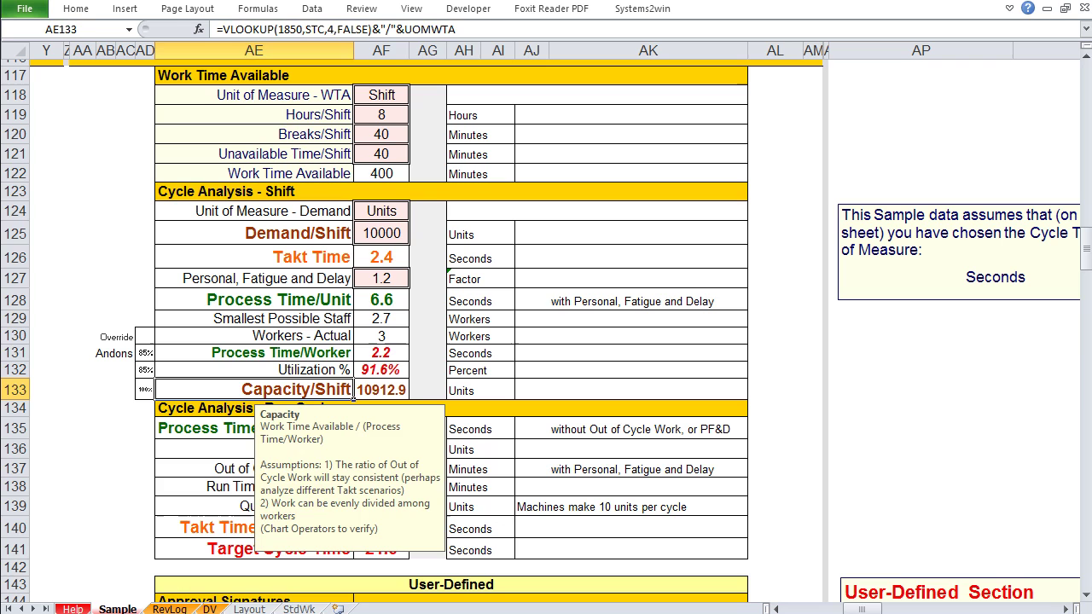
click(144, 390)
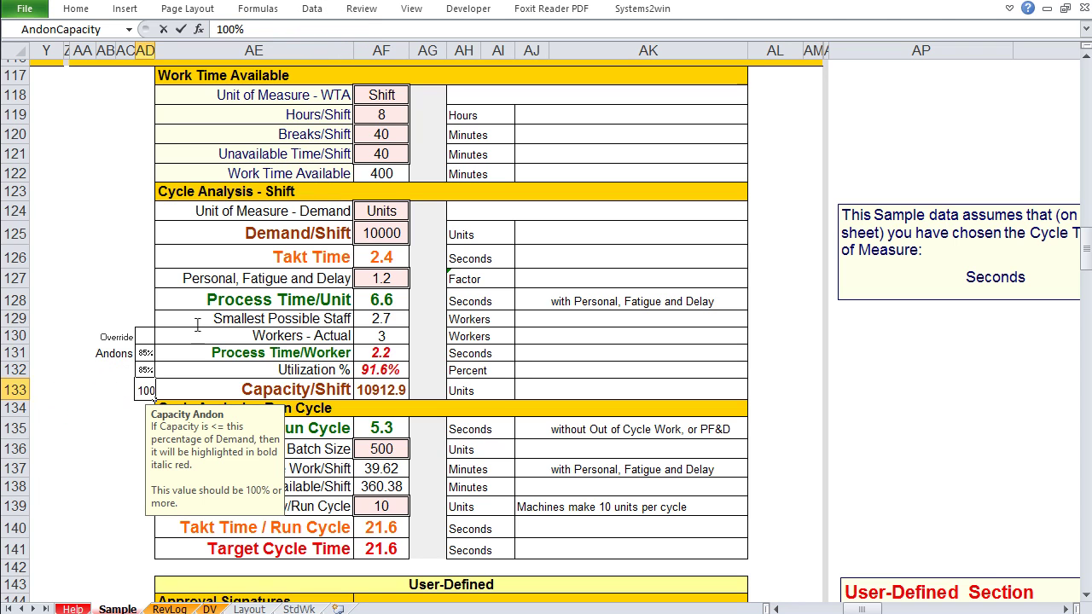
Change the Capacity andon threshold in AD133 from 100% to 110%.
click(231, 29)
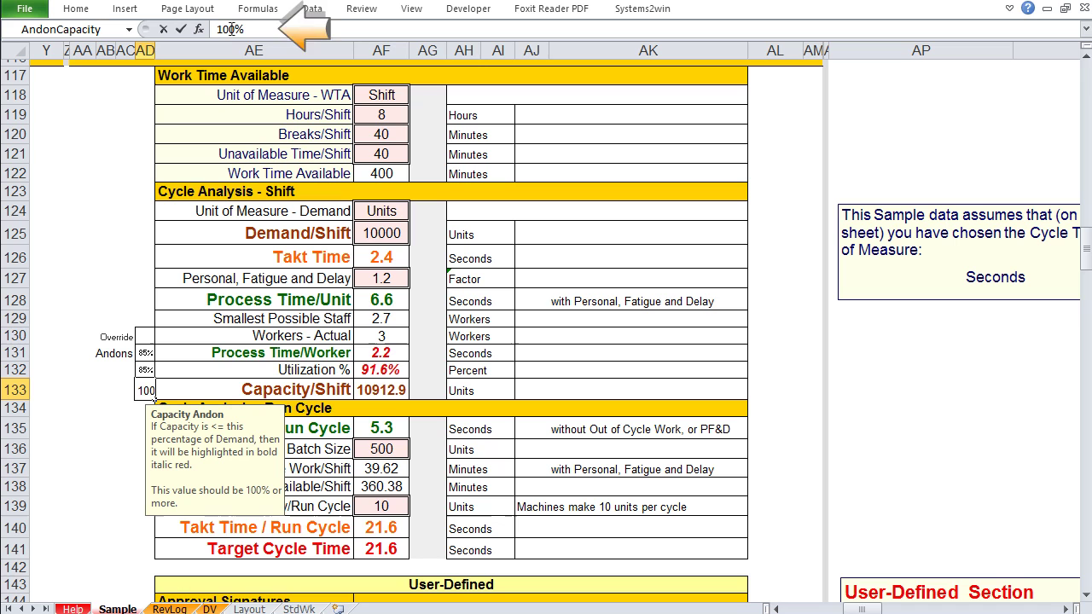
key(BackSpace)
text(1)
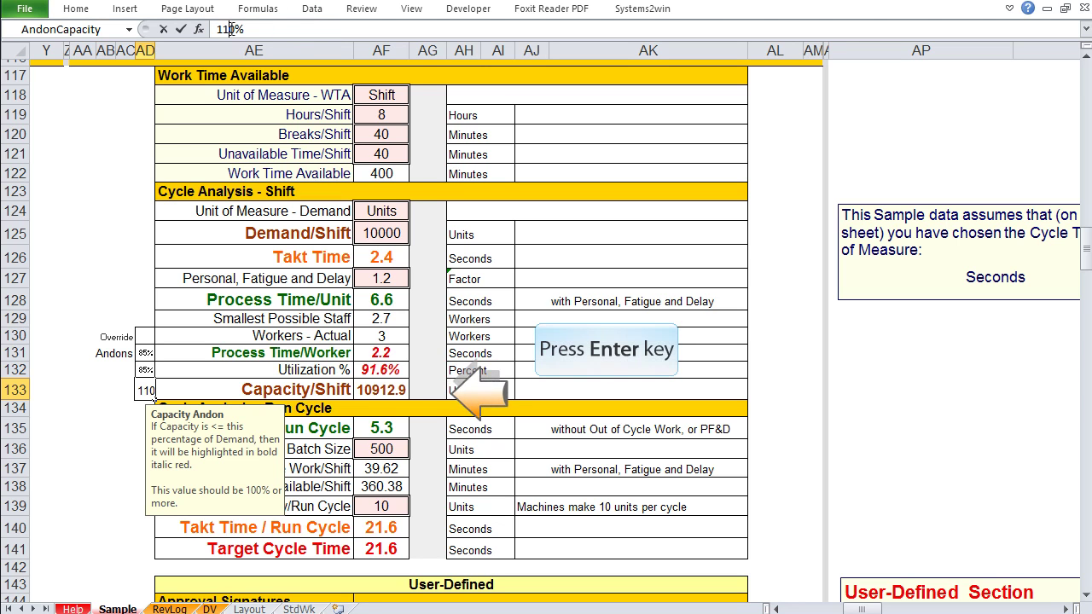
key(Return)
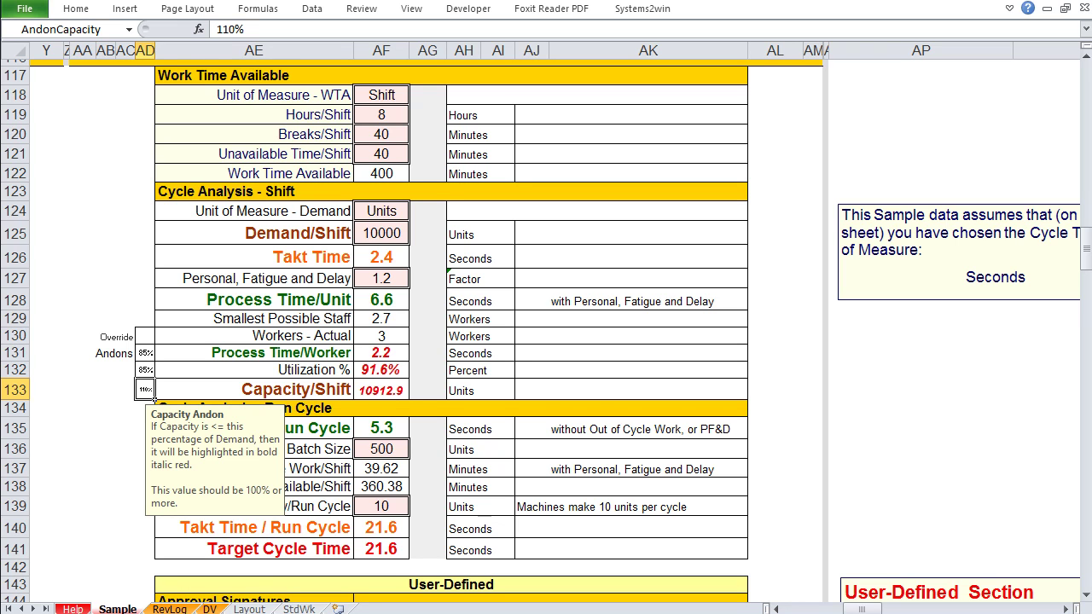
Read the Capacity calculation note, then run Chart All Operators to create Sample-C.
click(346, 394)
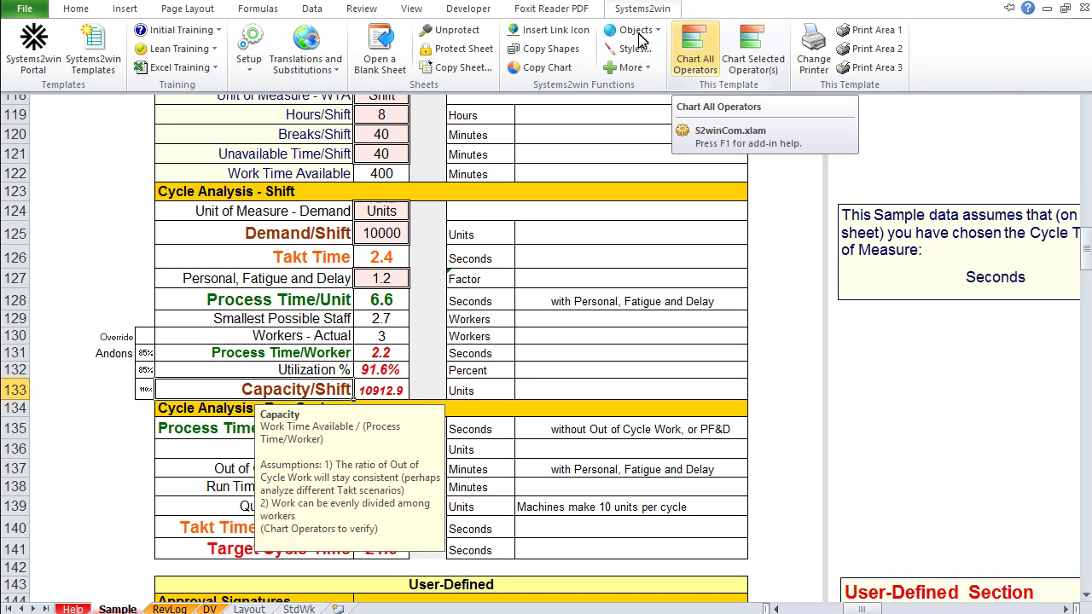
click(703, 49)
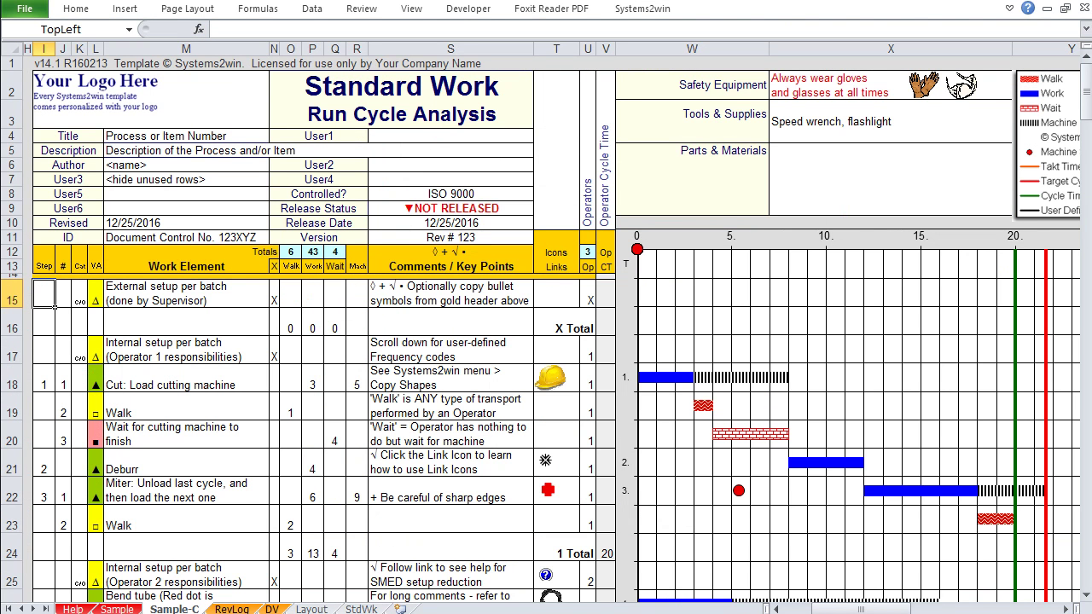